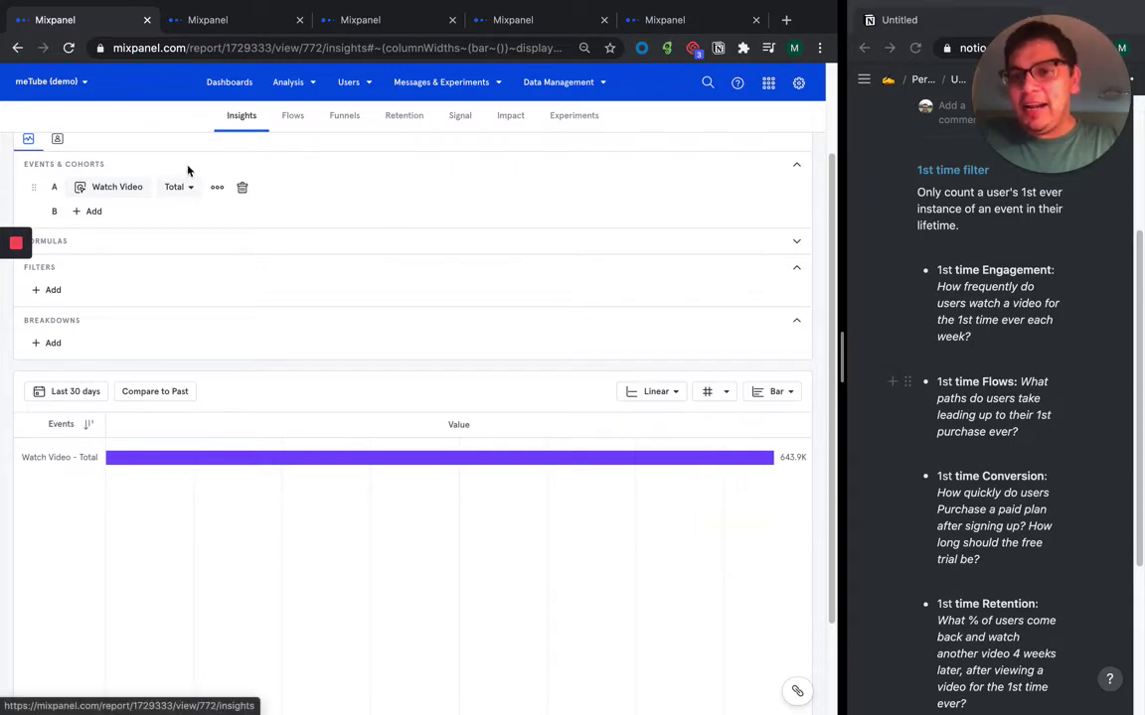
Step: Add a 1st time filter to the Watch Video event in the Insights report
click(216, 188)
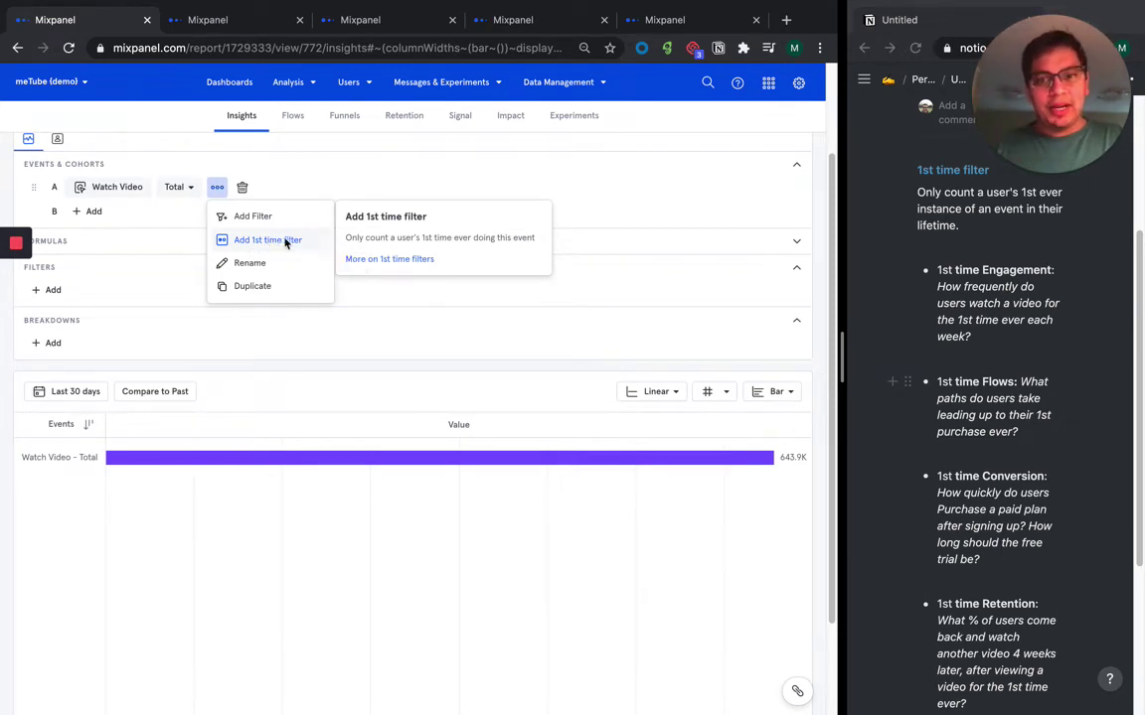
click(285, 244)
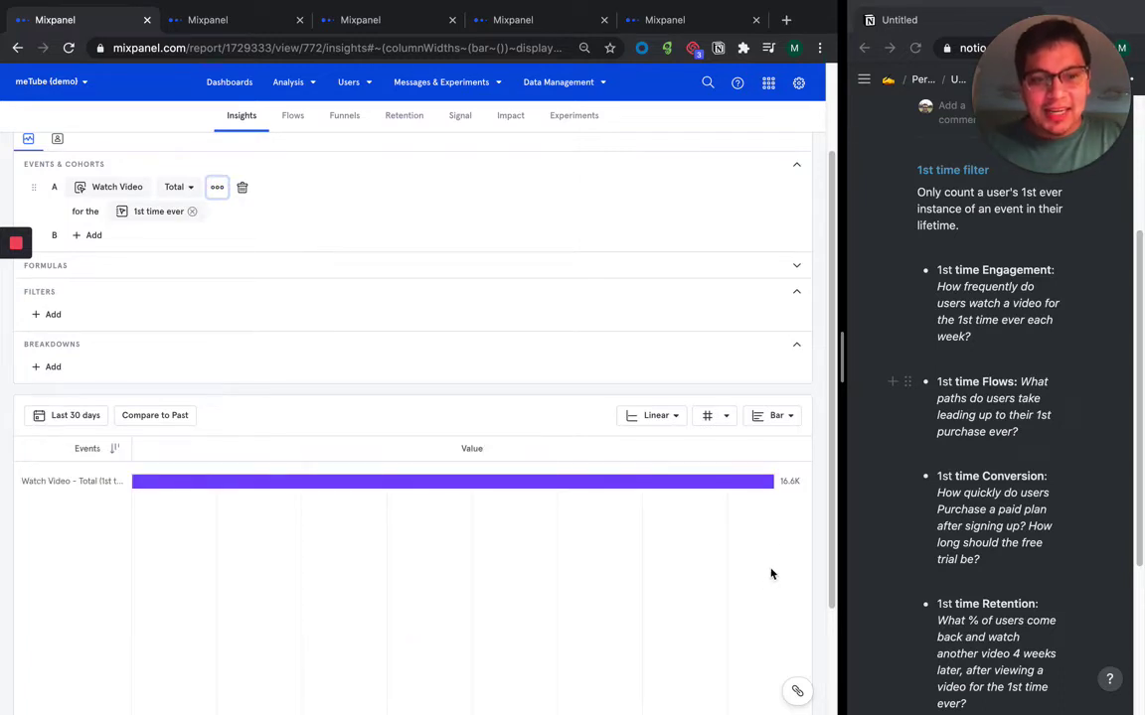
mouse_move(761, 491)
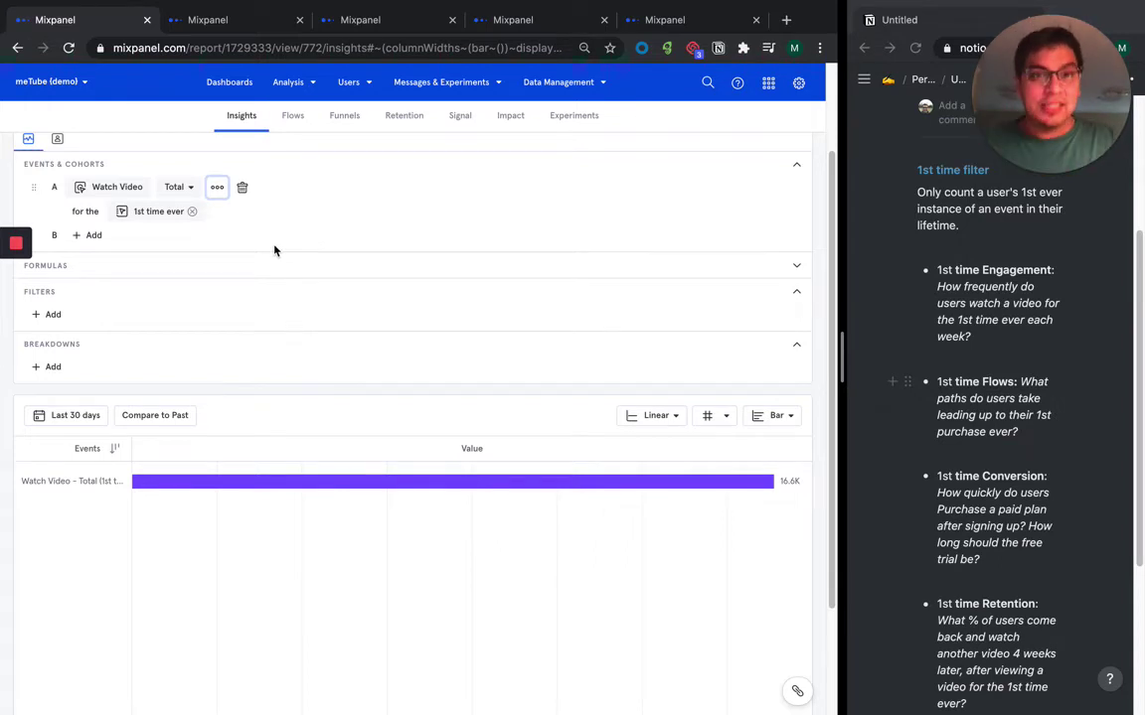
Step: Break down the first-time Watch Video results by attribution channel, and remove that breakdown after comparing the channels
click(49, 367)
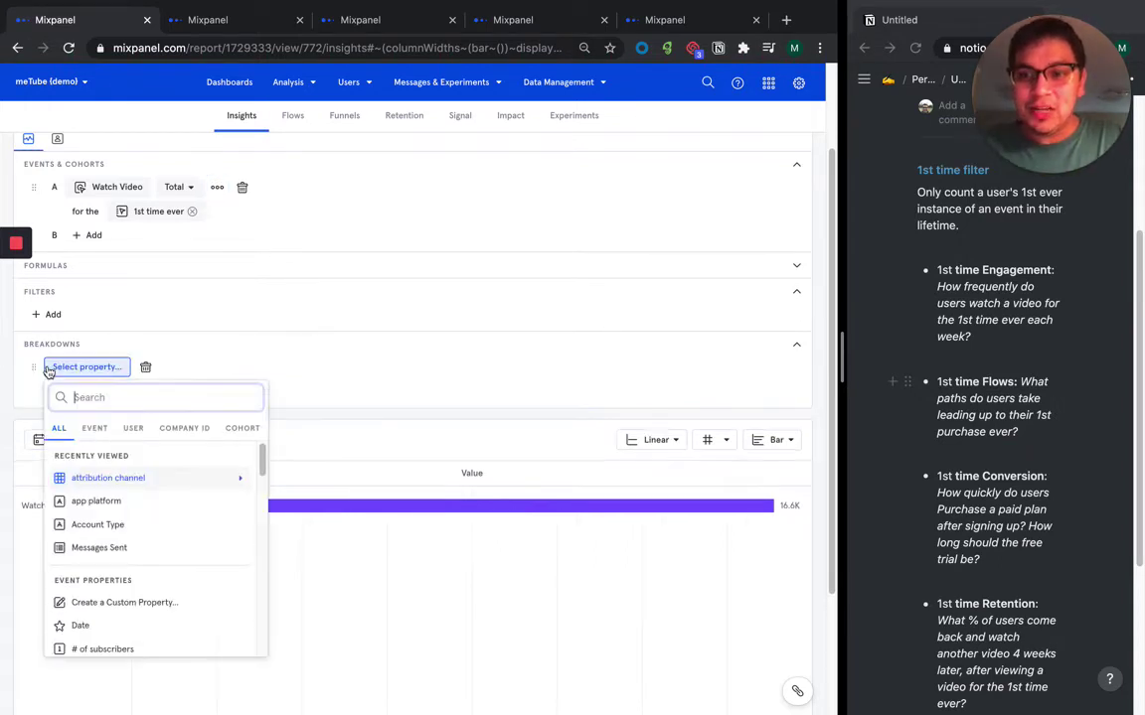
click(107, 478)
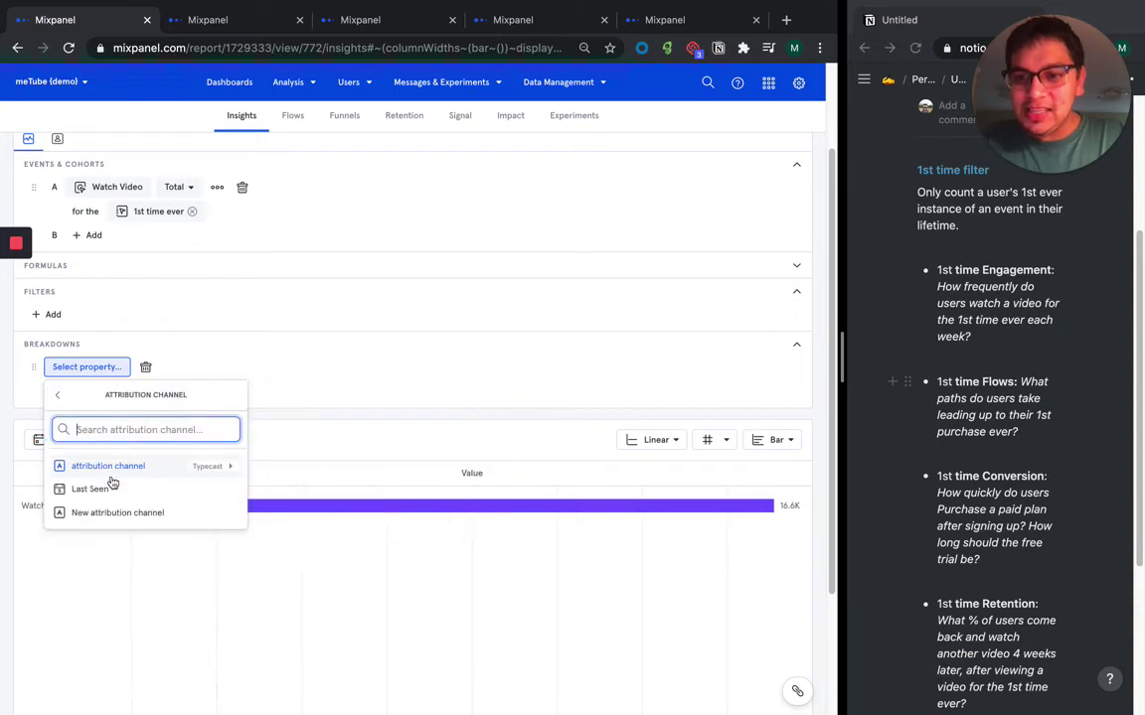
click(107, 468)
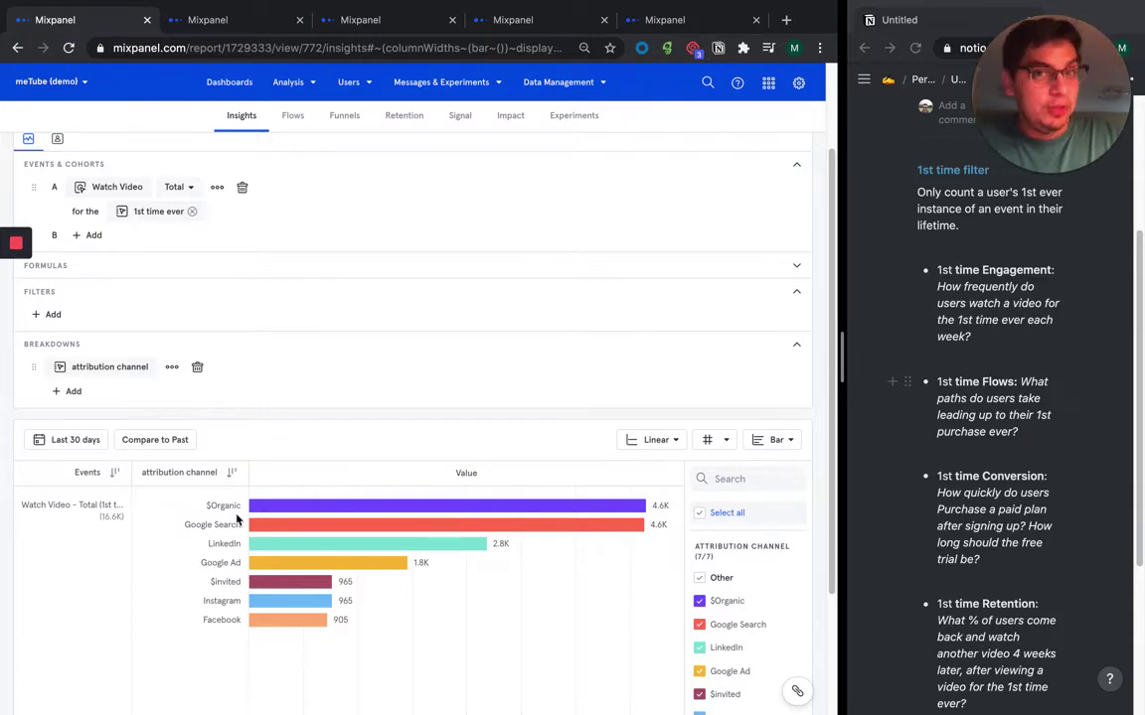
click(196, 366)
Step: In the Flows report, remove the 1st time filter from the Purchase step and add it again
click(223, 28)
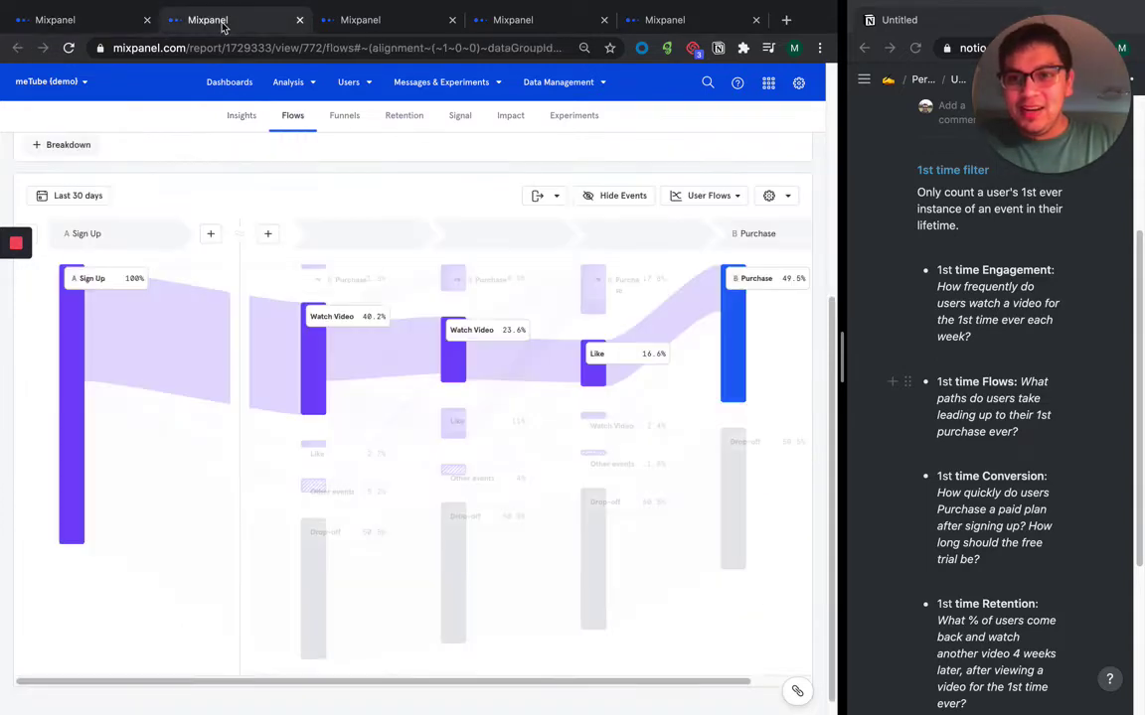
scroll(335, 334, up, 5)
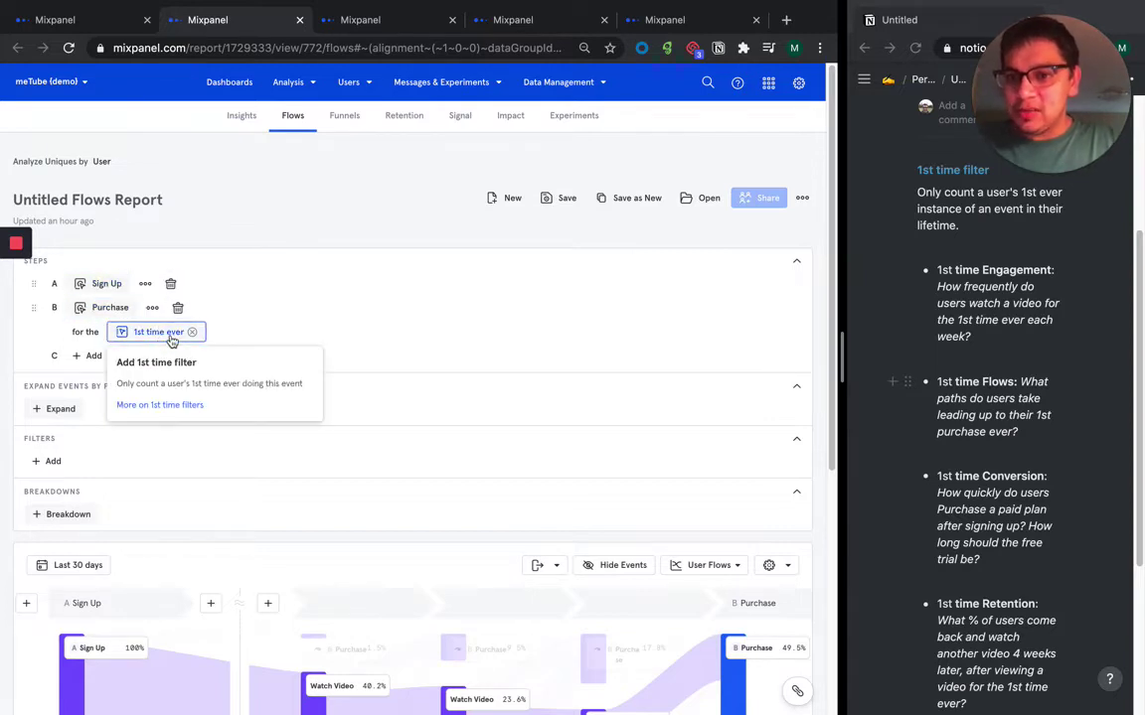
click(151, 308)
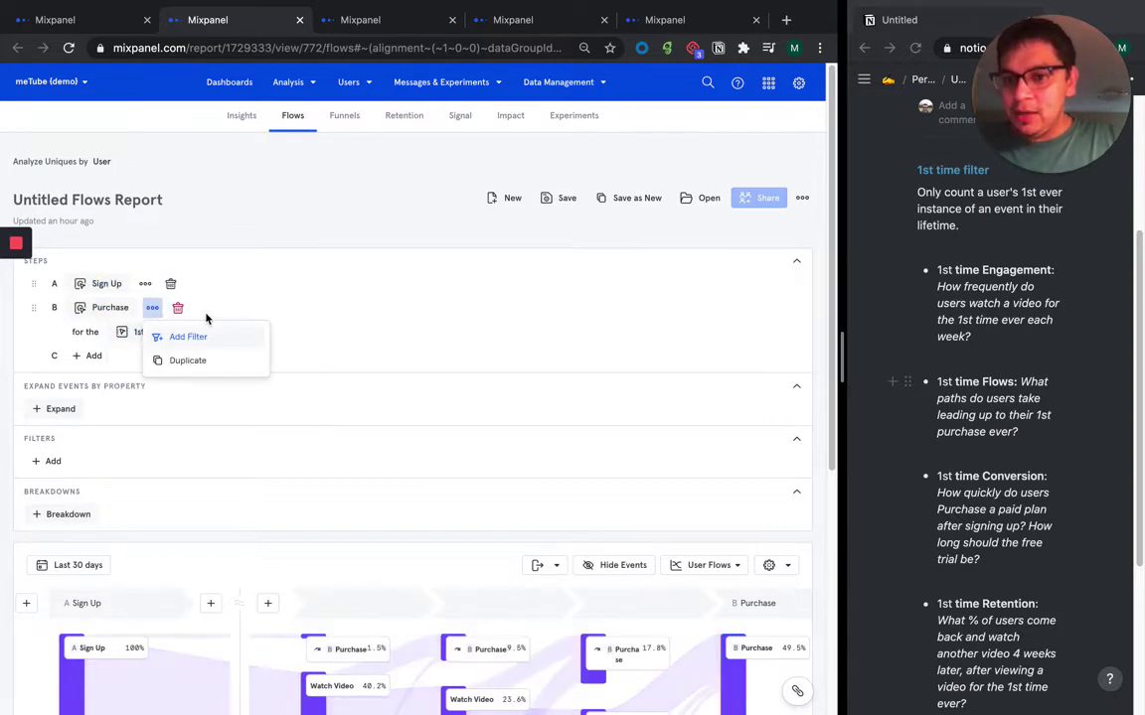
click(171, 317)
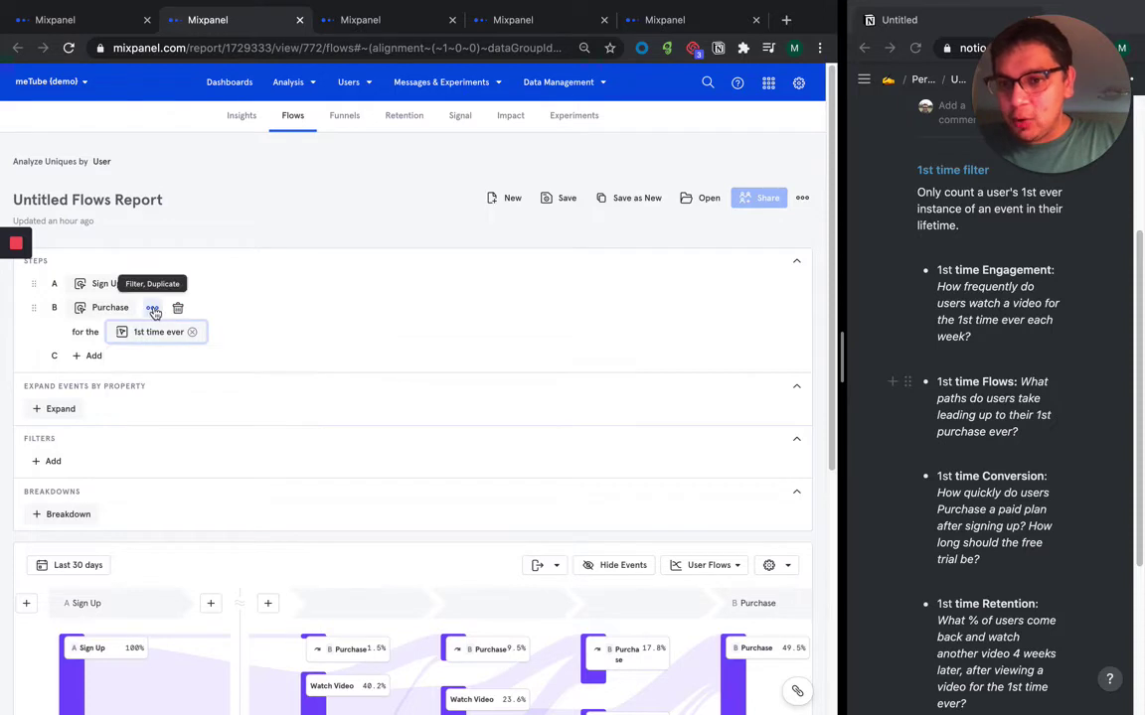
click(192, 332)
click(152, 309)
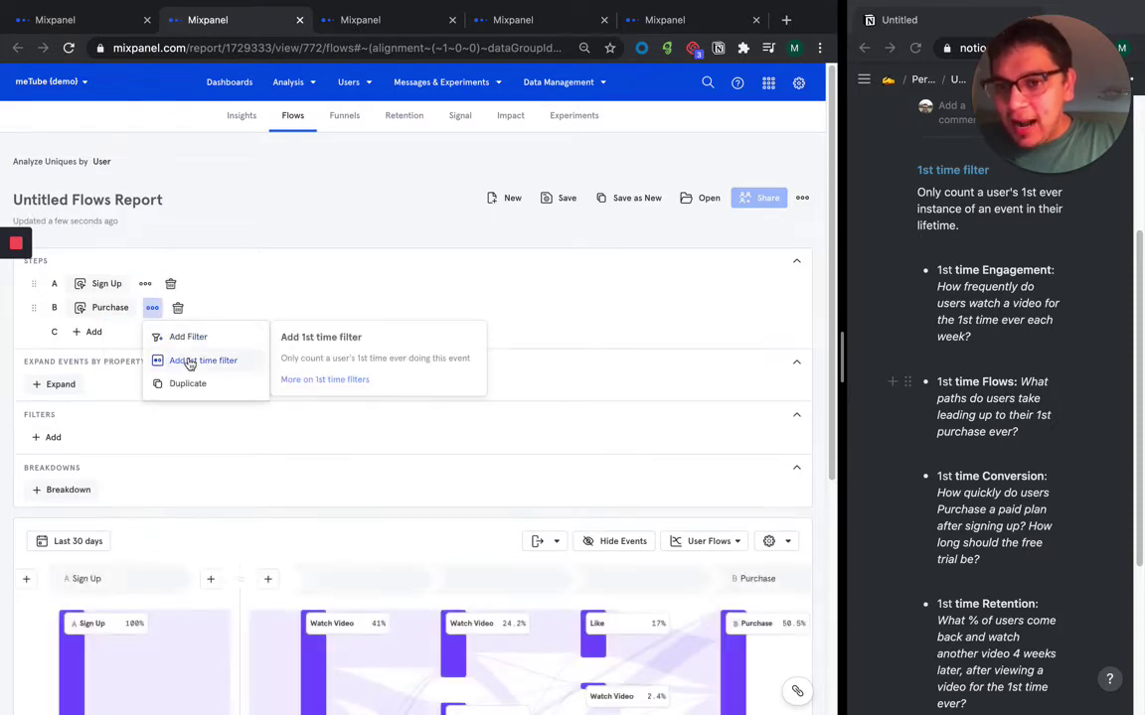
click(171, 360)
Step: Examine the flow paths leading from Sign Up to the first-time Purchase
scroll(192, 352, down, 3)
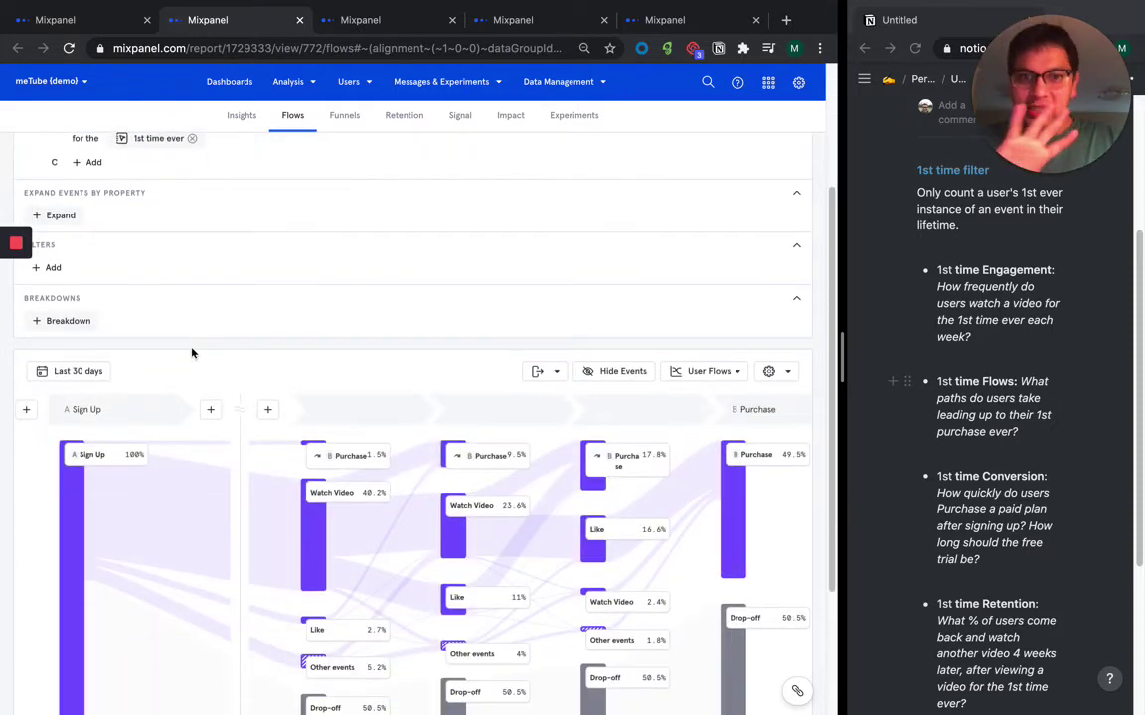
scroll(192, 352, down, 2)
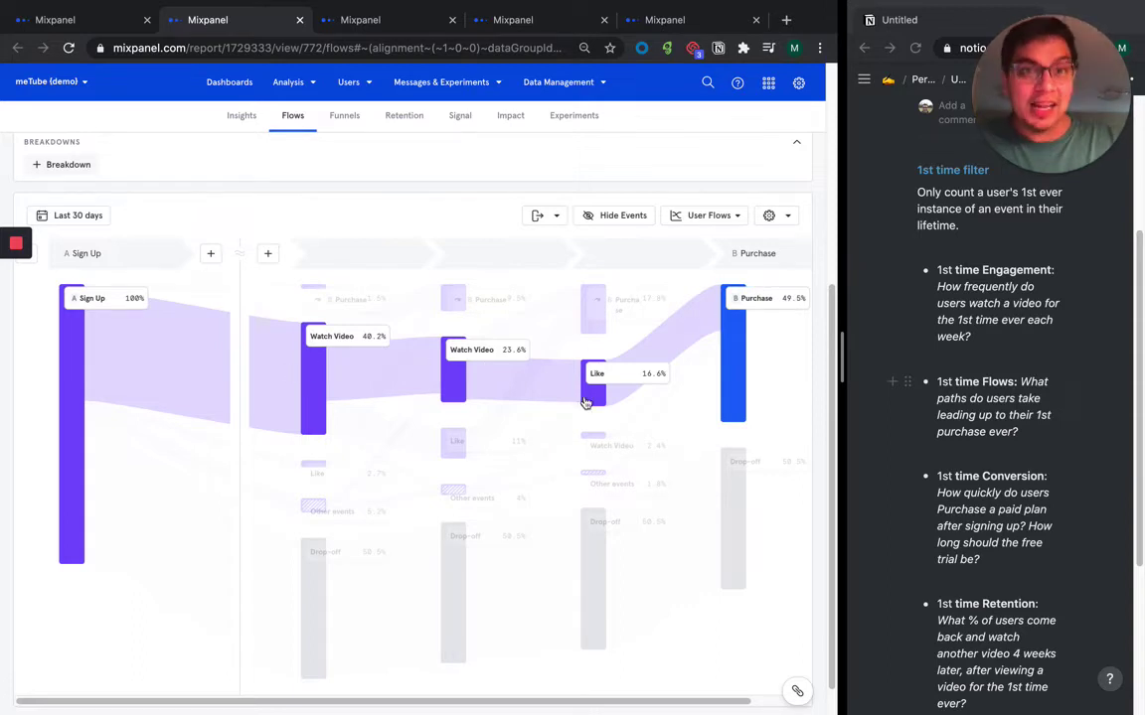
scroll(585, 402, up, 5)
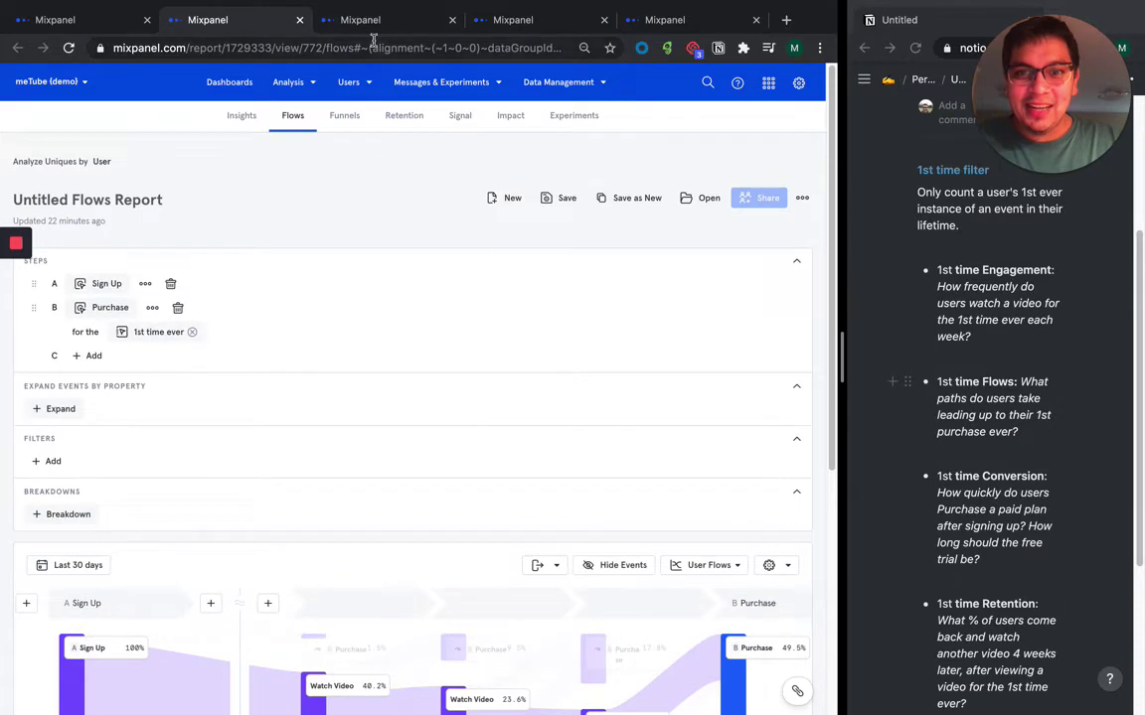
Step: Switch to the Sign Up to first-time Purchase funnel and examine its time-to-convert distribution
click(371, 19)
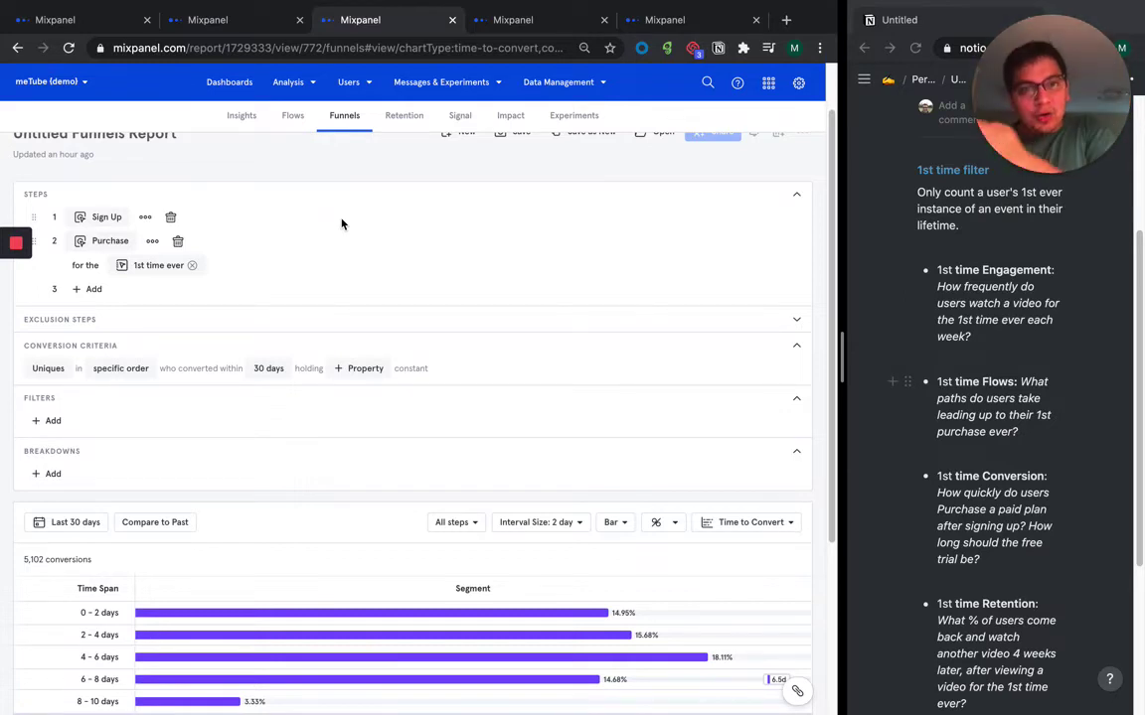
scroll(341, 223, down, 3)
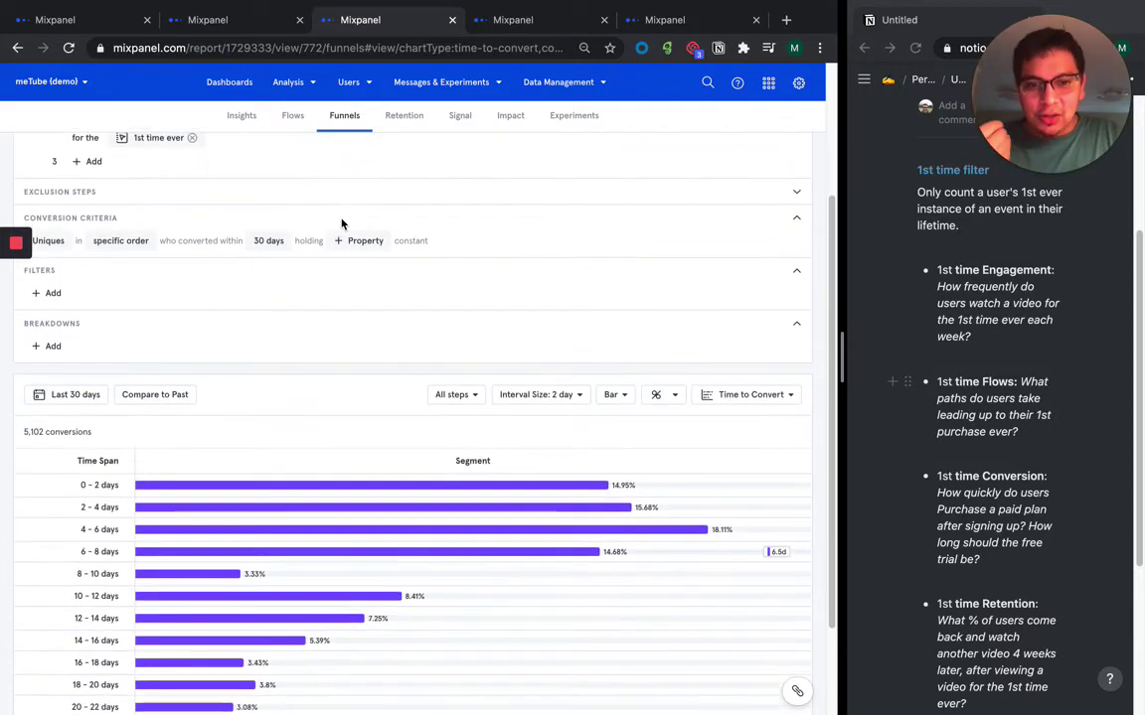
scroll(341, 223, up, 2)
scroll(341, 224, down, 2)
scroll(340, 224, down, 3)
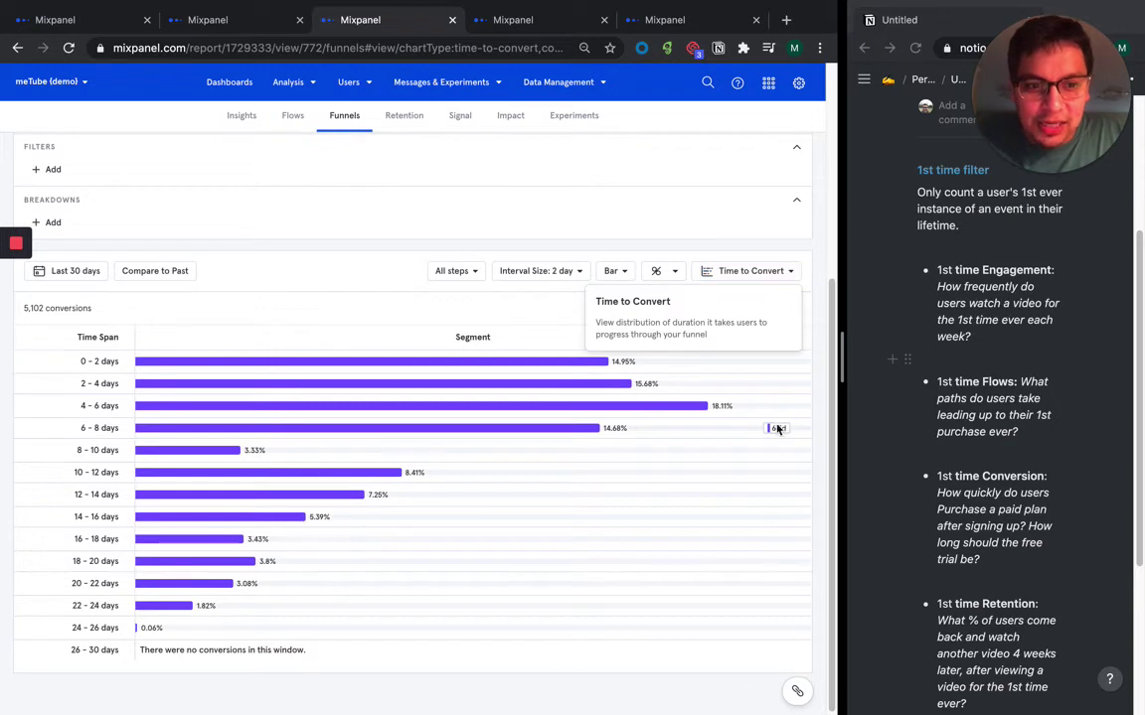
mouse_move(777, 431)
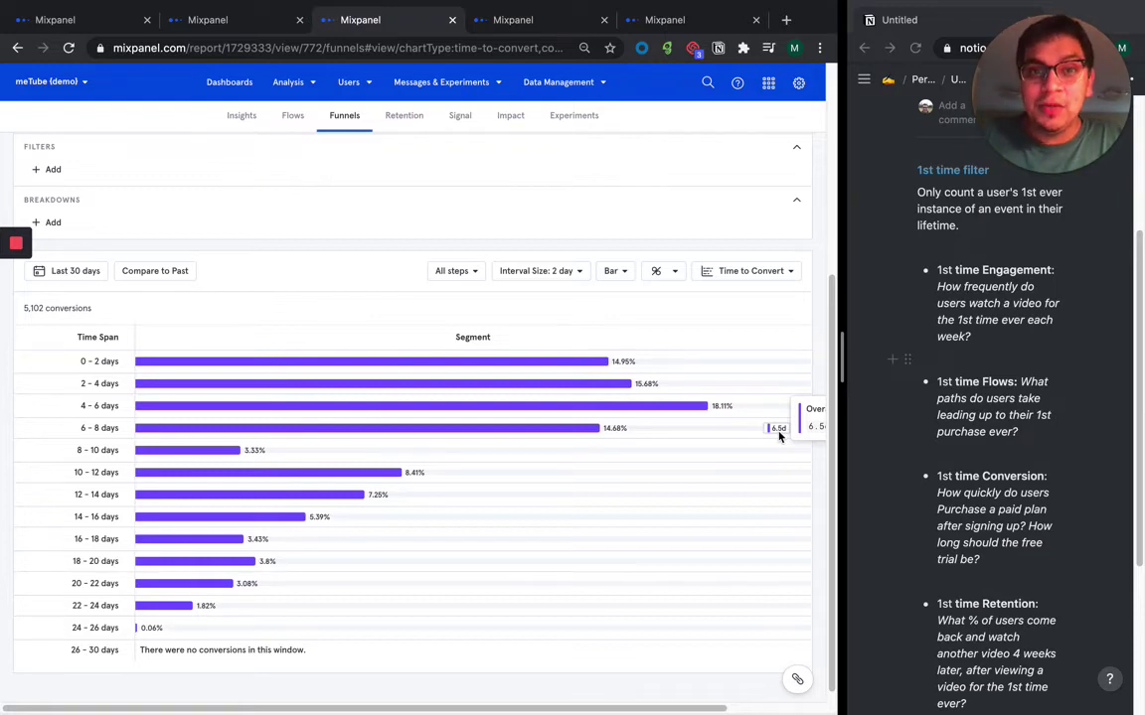
scroll(779, 435, up, 2)
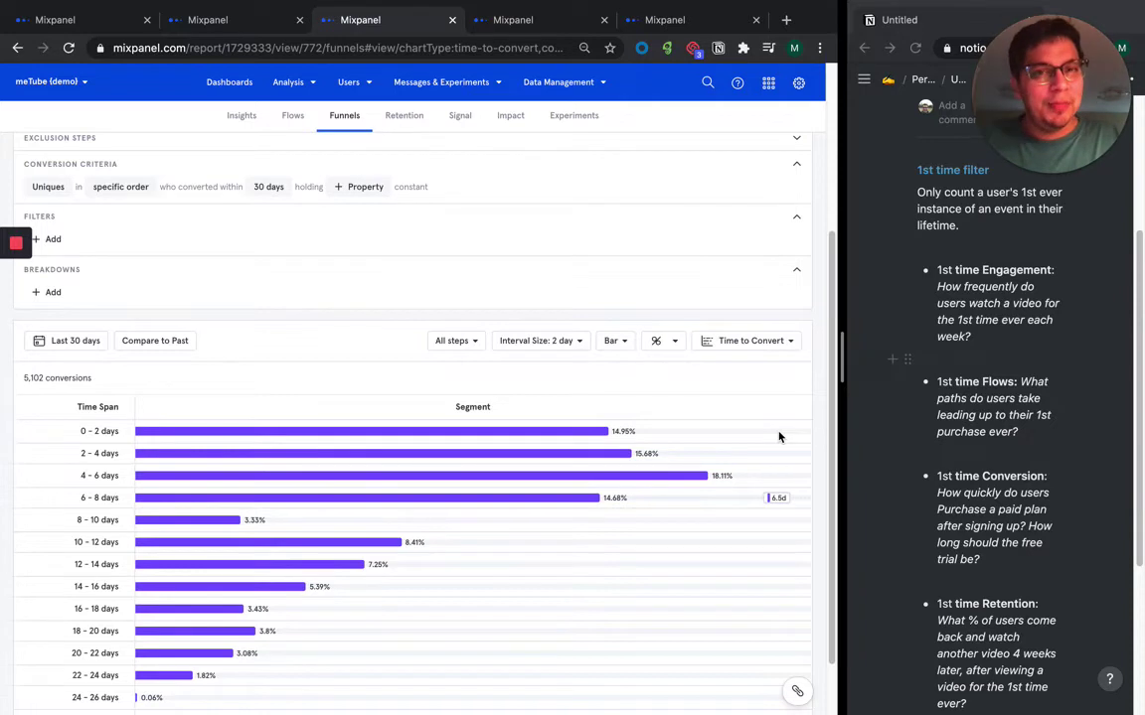
scroll(779, 438, up, 5)
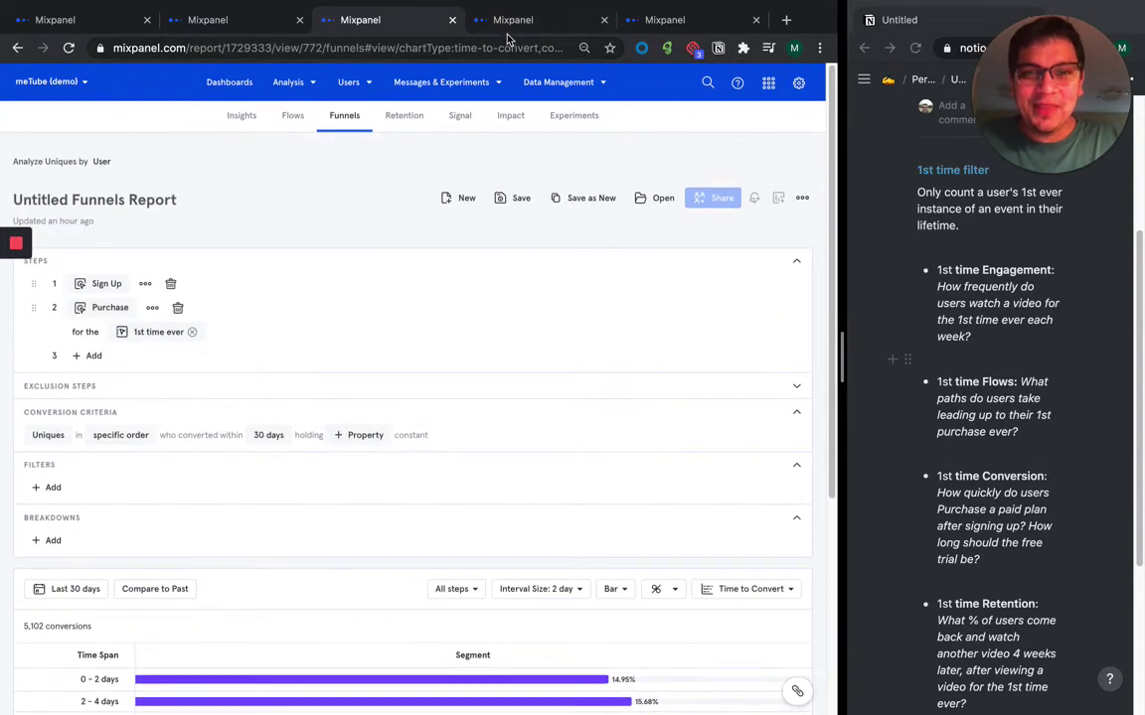
Step: Switch to the funnel from first-time Watch Video to Purchase and check its overall conversion rate
click(519, 28)
scroll(417, 287, down, 1)
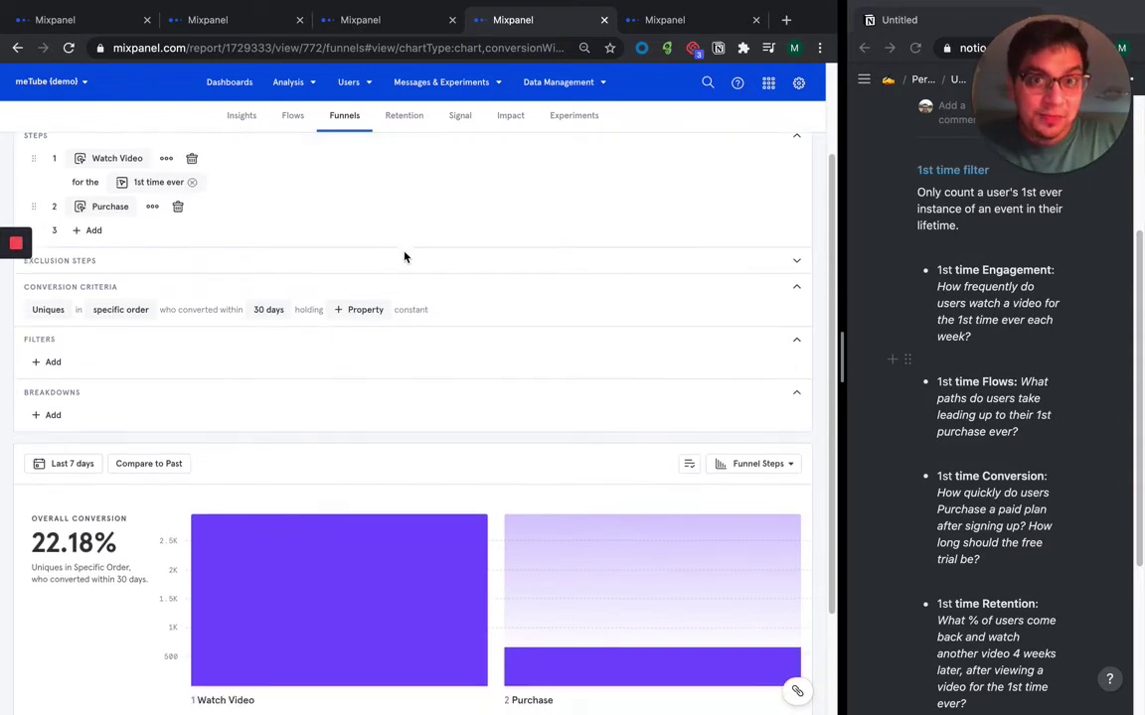
scroll(404, 258, down, 3)
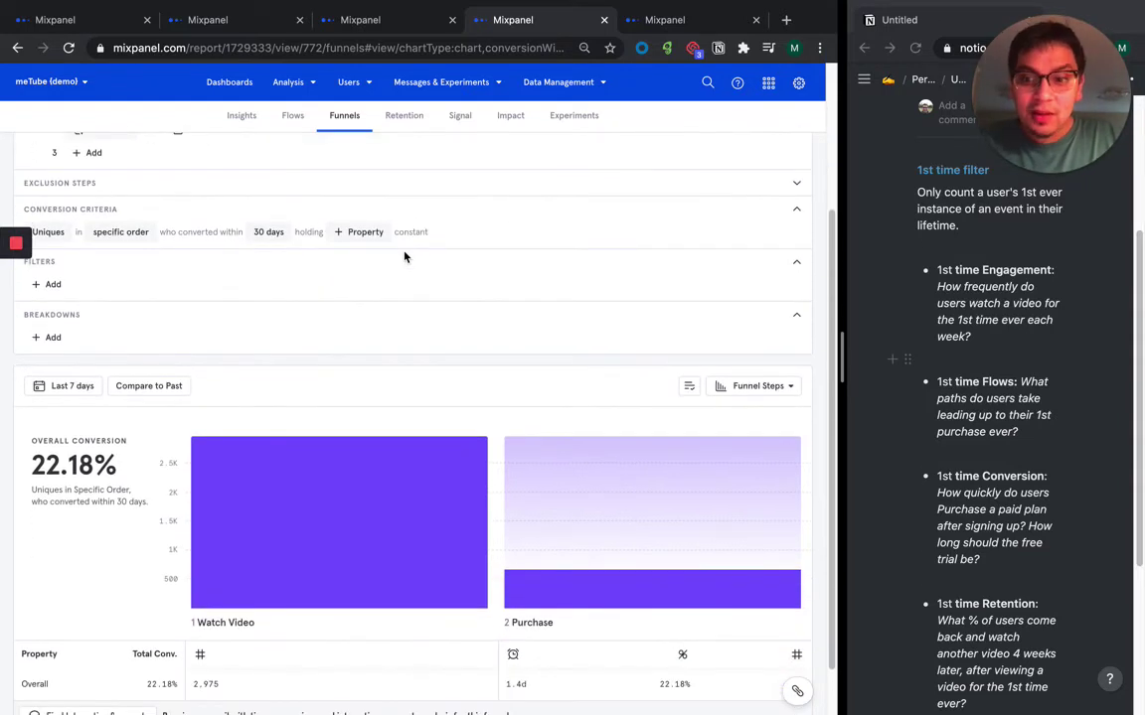
double_click(62, 472)
Step: Duplicate the Watch Video step in the funnel and remove the 1st time filter from the duplicate
scroll(62, 472, up, 3)
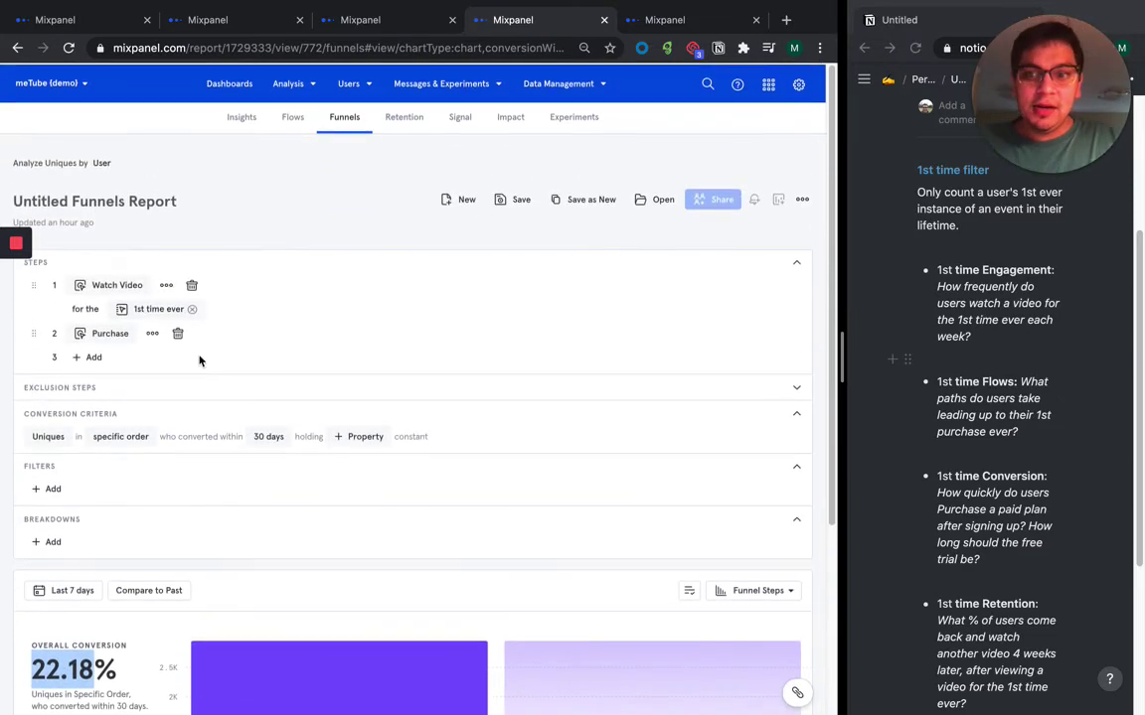
click(166, 286)
click(205, 364)
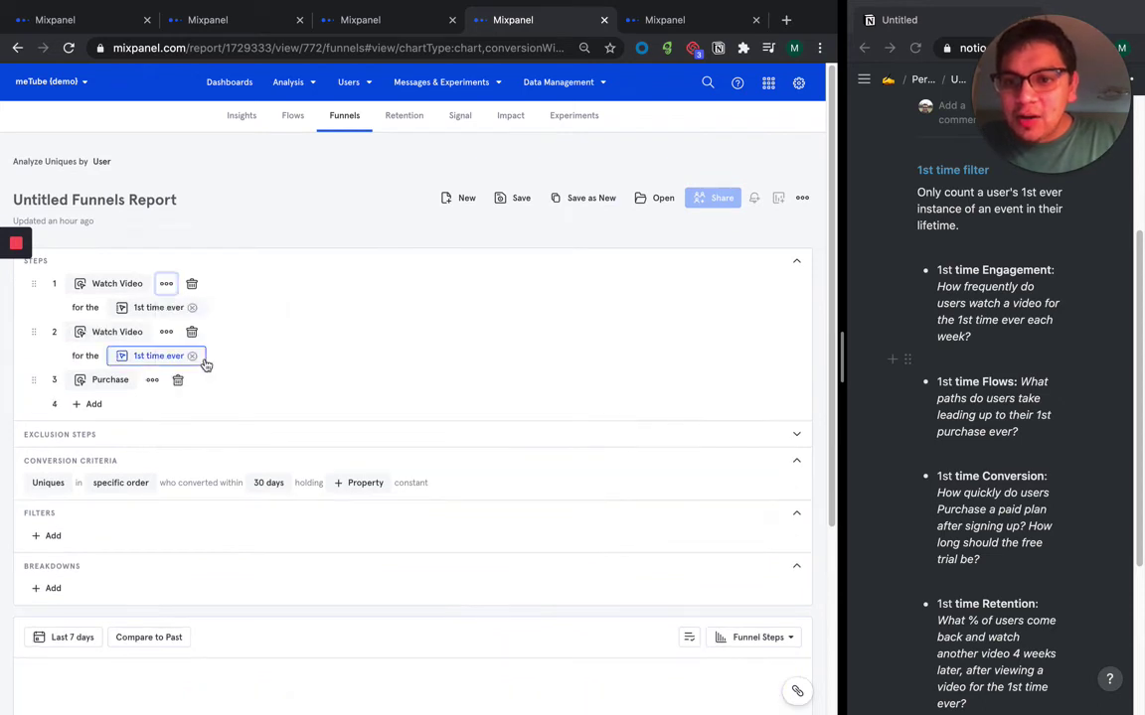
click(193, 355)
scroll(288, 337, down, 3)
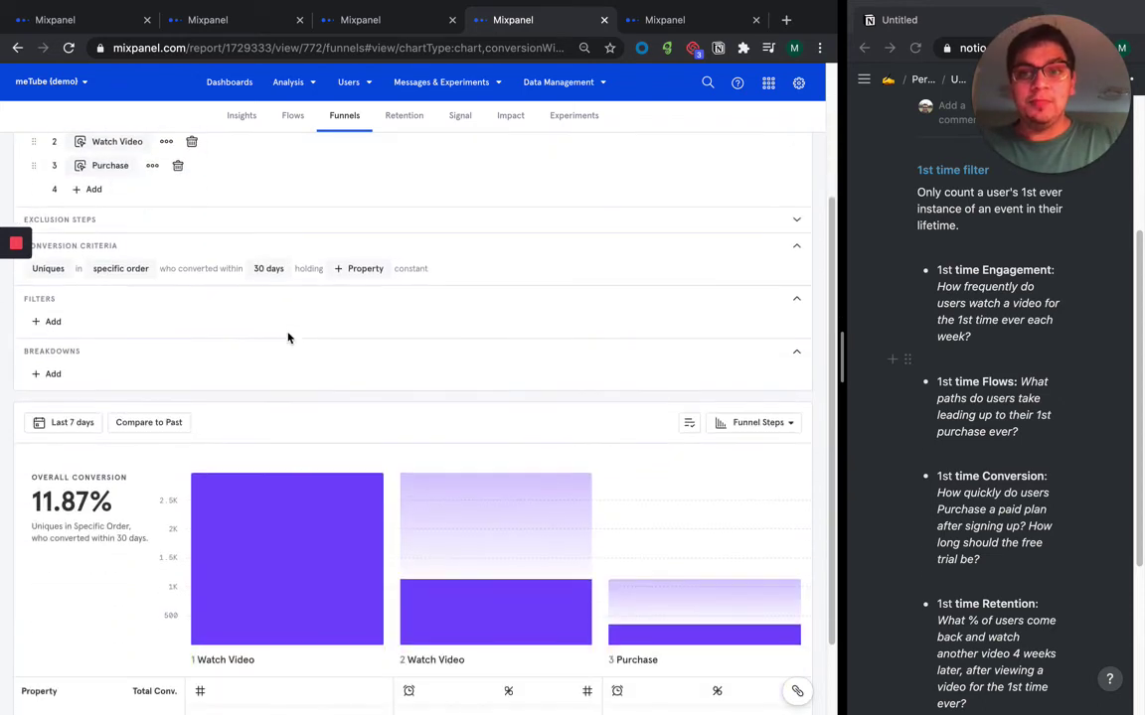
scroll(288, 338, down, 1)
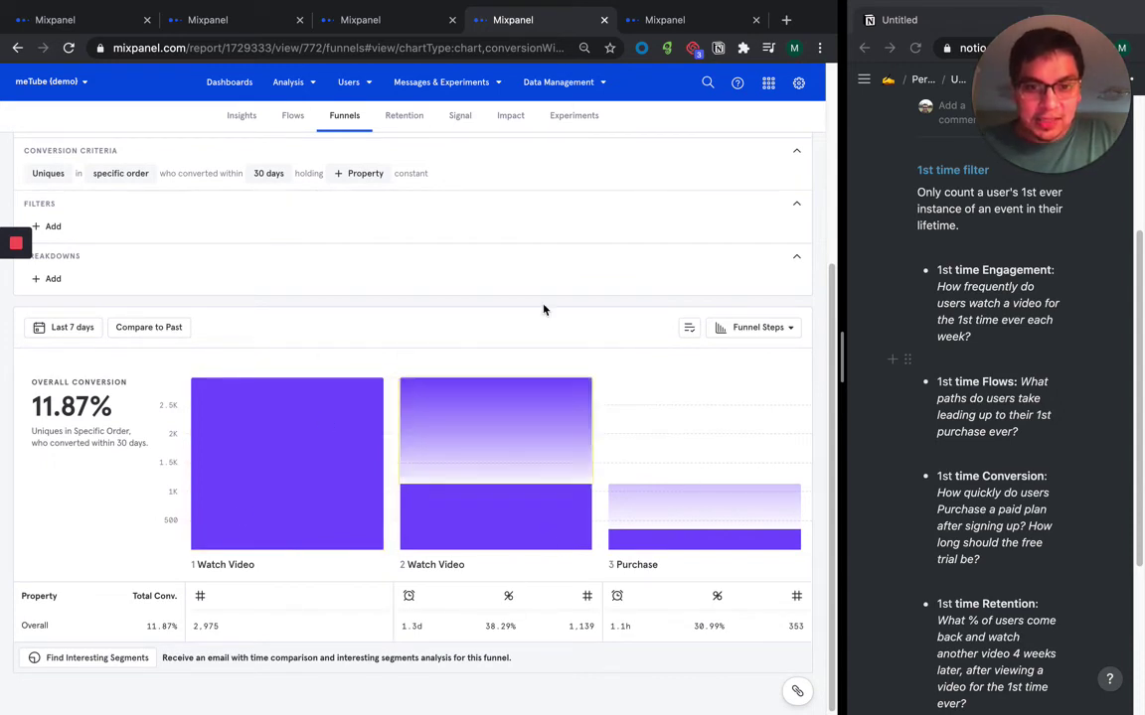
mouse_move(515, 464)
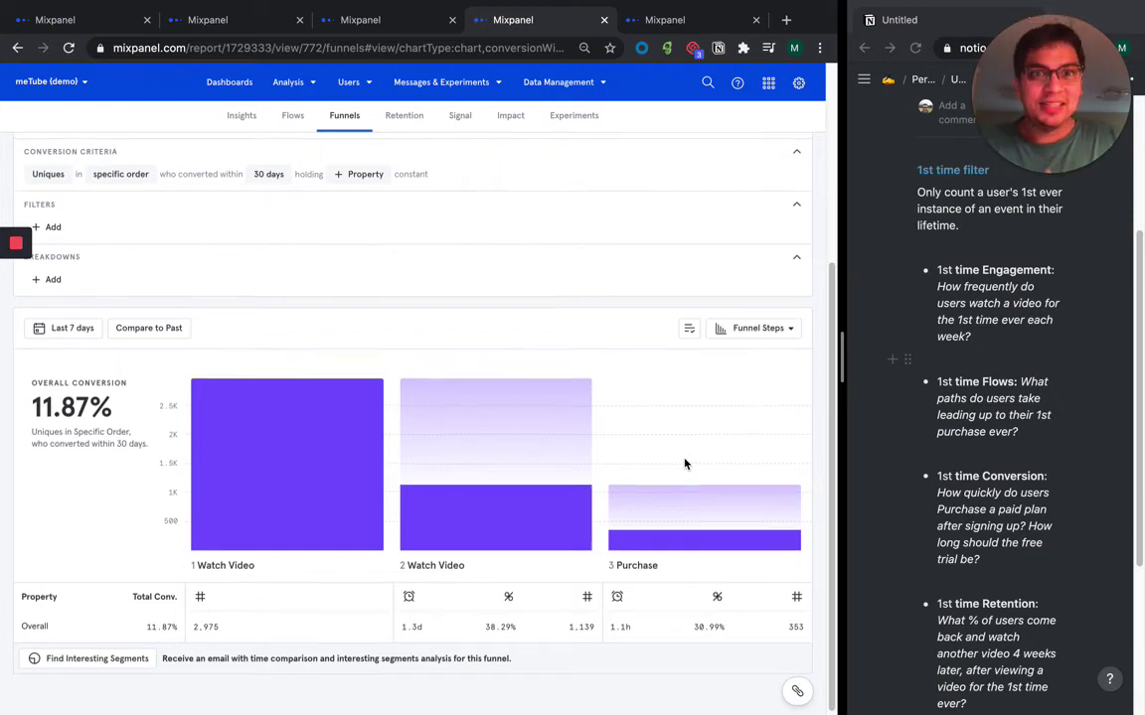
Step: Duplicate the second Watch Video step to check conversion with a third view, and delete the extra step
scroll(685, 464, up, 4)
click(166, 251)
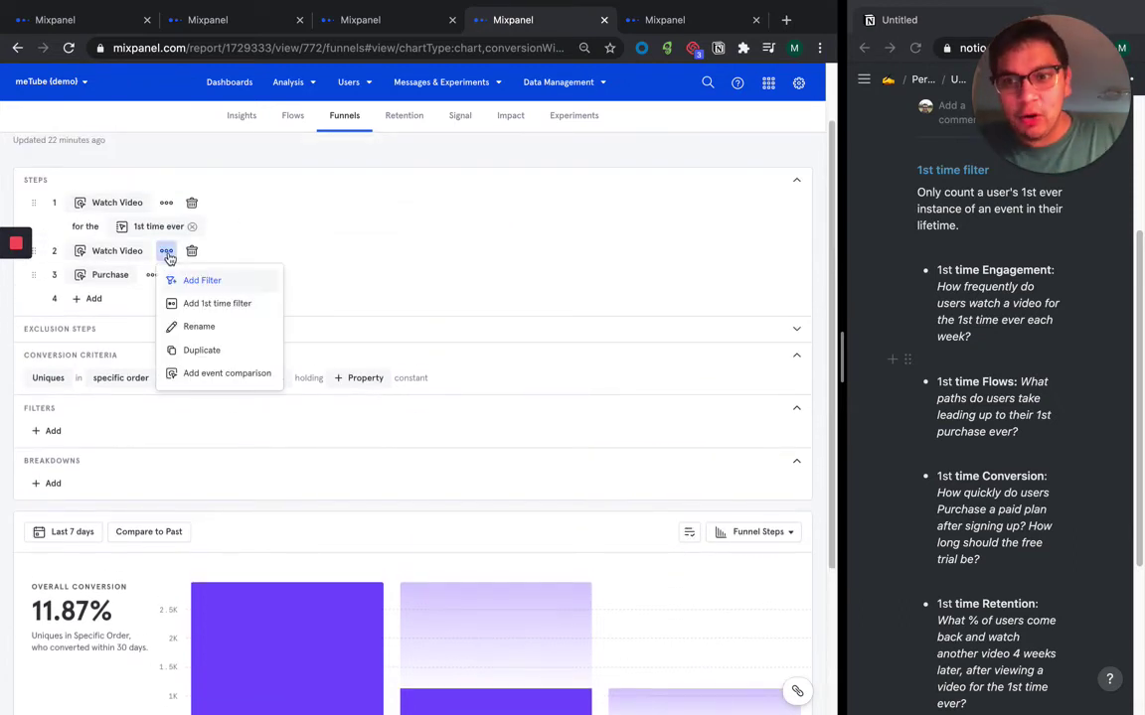
click(203, 350)
scroll(421, 345, down, 3)
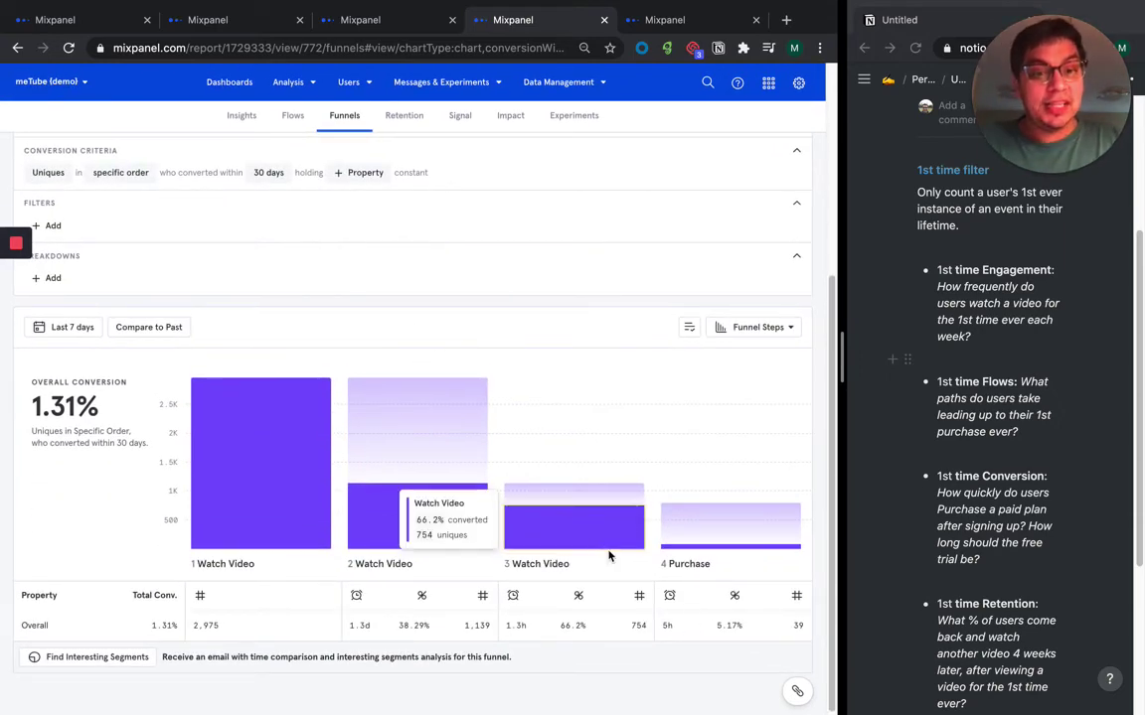
scroll(730, 631, up, 5)
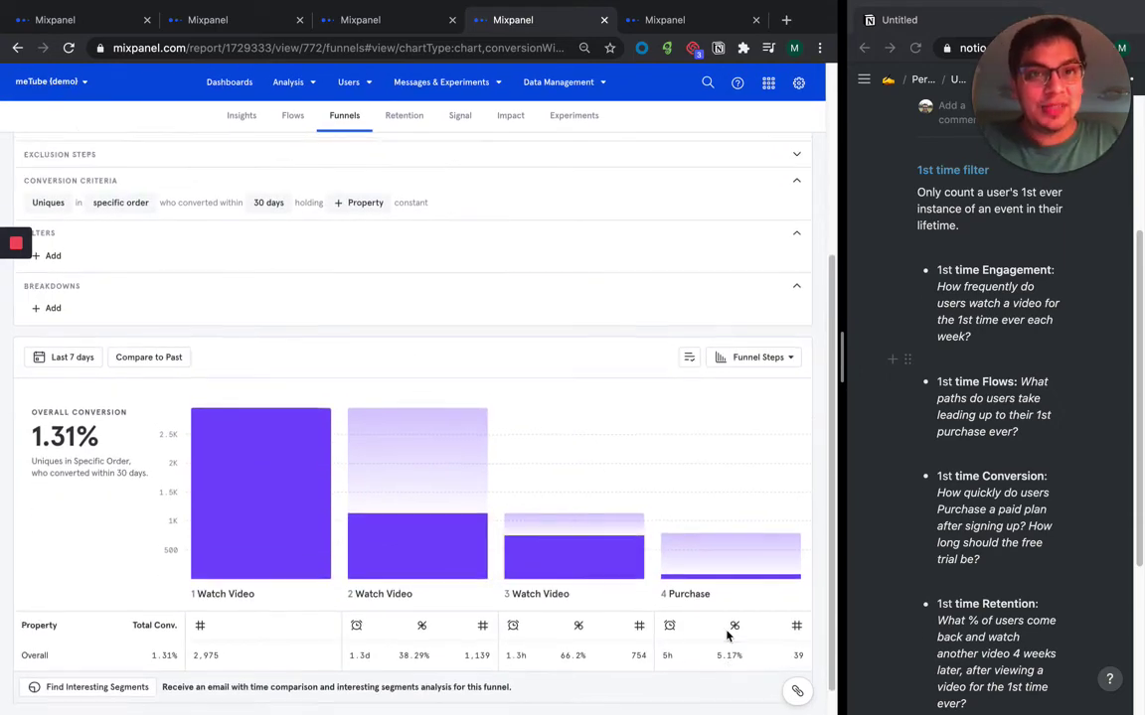
click(190, 357)
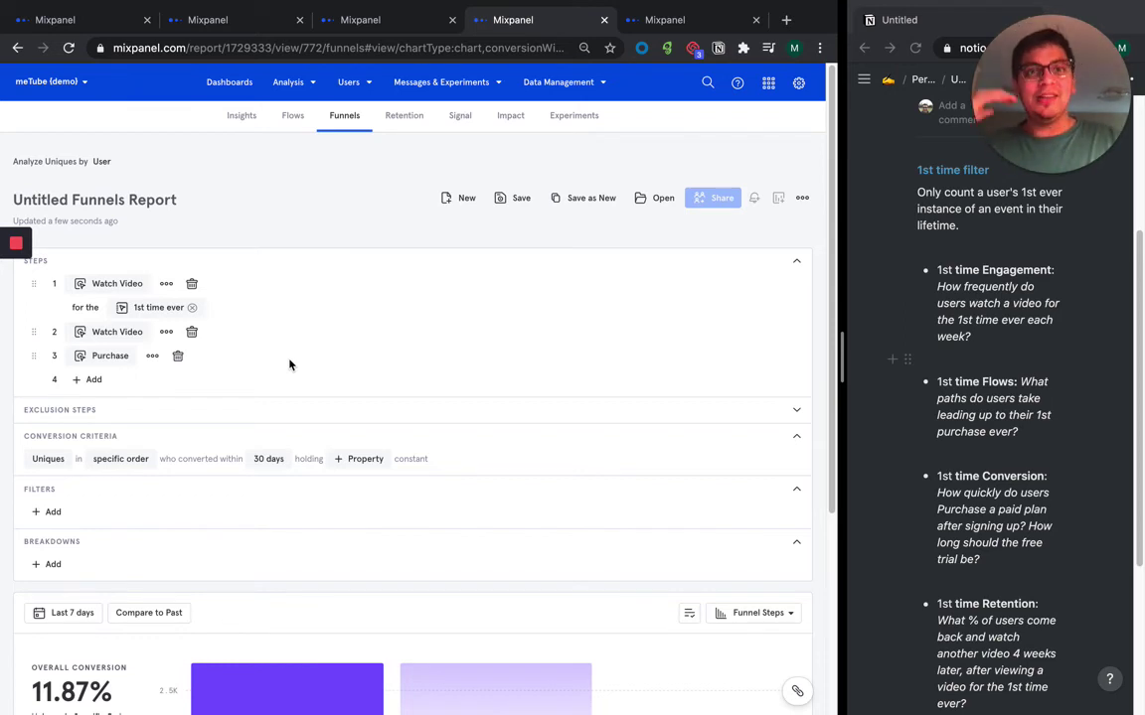
Step: Switch to the Retention report for first-time Watch Video users and examine the Week 4 unbounded retention trend
click(641, 20)
scroll(541, 200, up, 3)
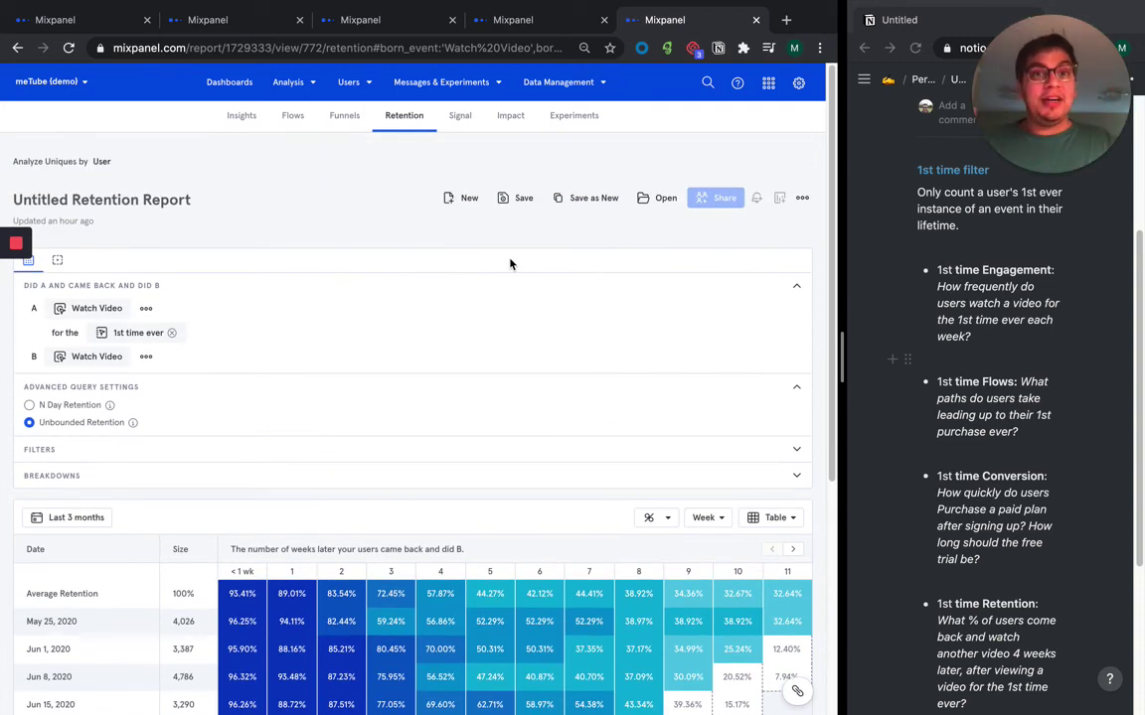
scroll(509, 263, down, 2)
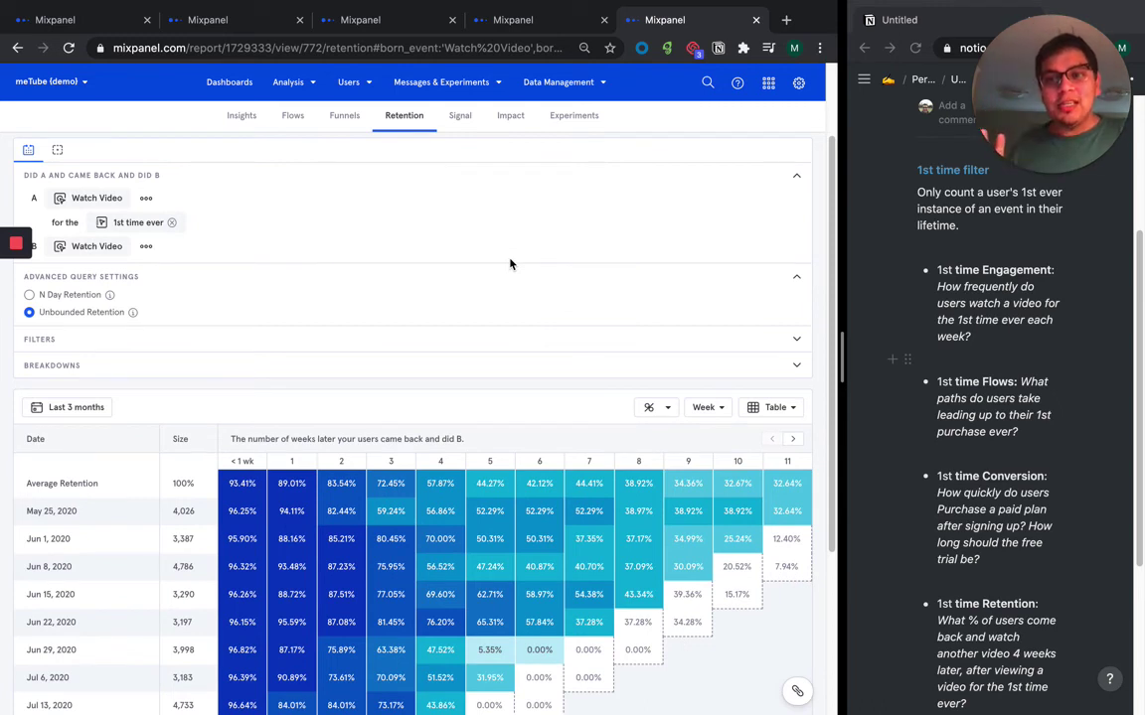
mouse_move(131, 206)
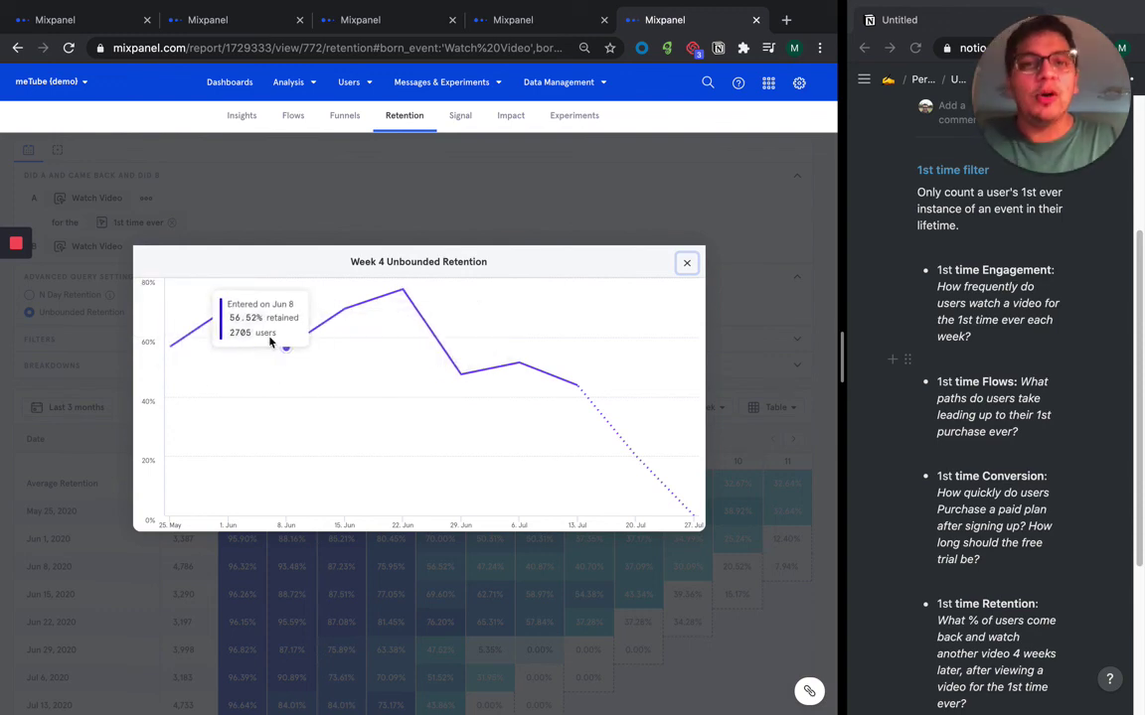
click(686, 262)
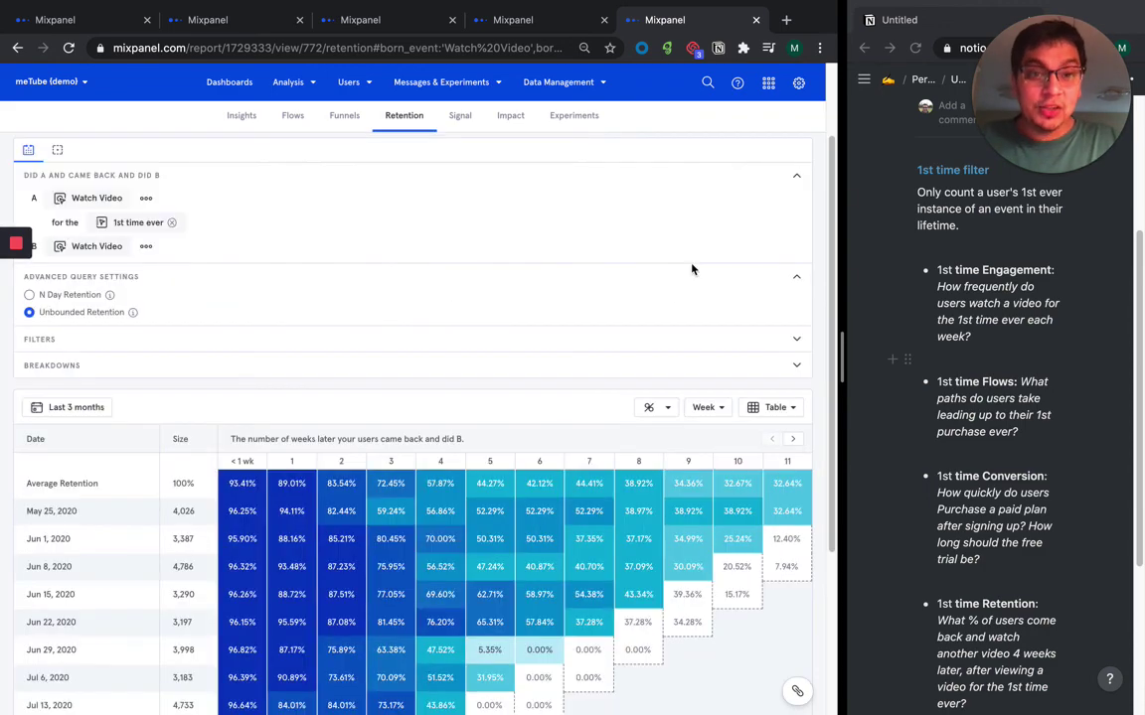